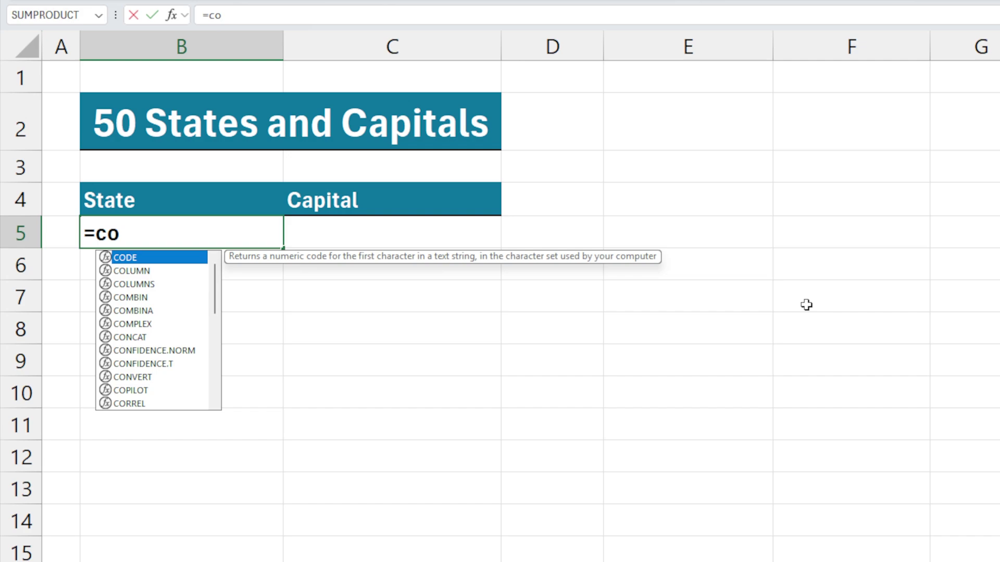
Enter a COPILOT formula in B5 asking for all 50 US states and their capitals
type("p")
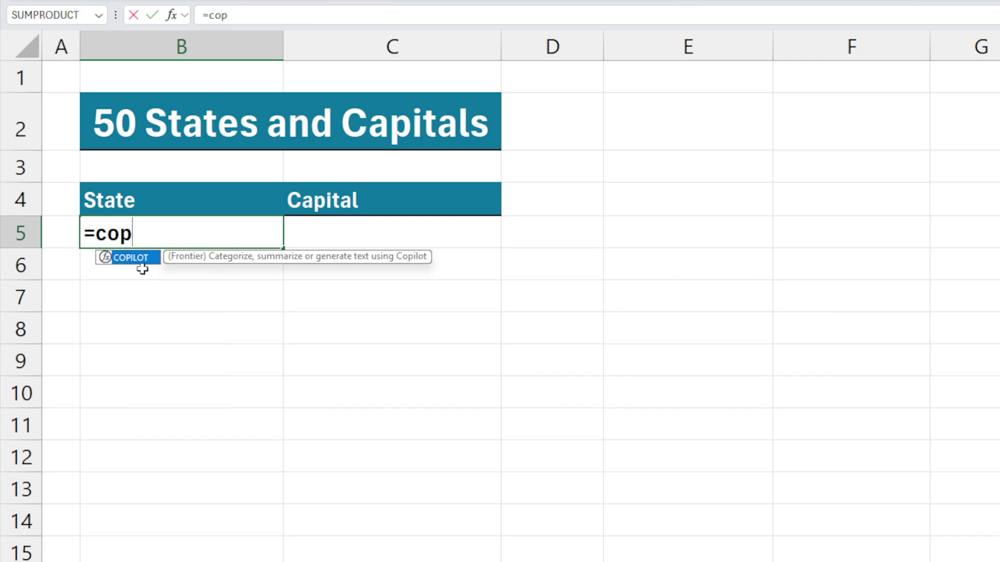
key("Tab")
type("\"")
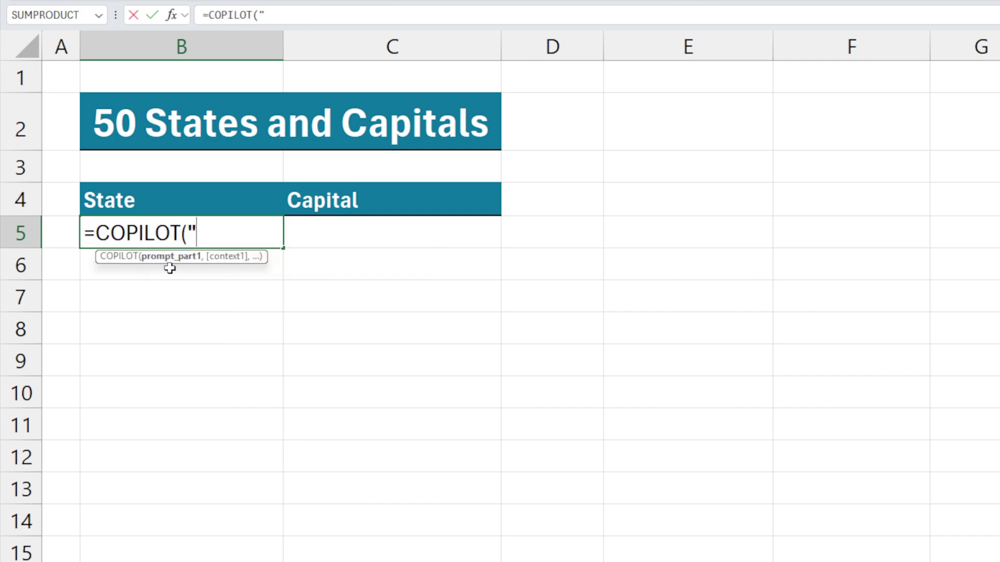
type("Create a two column l")
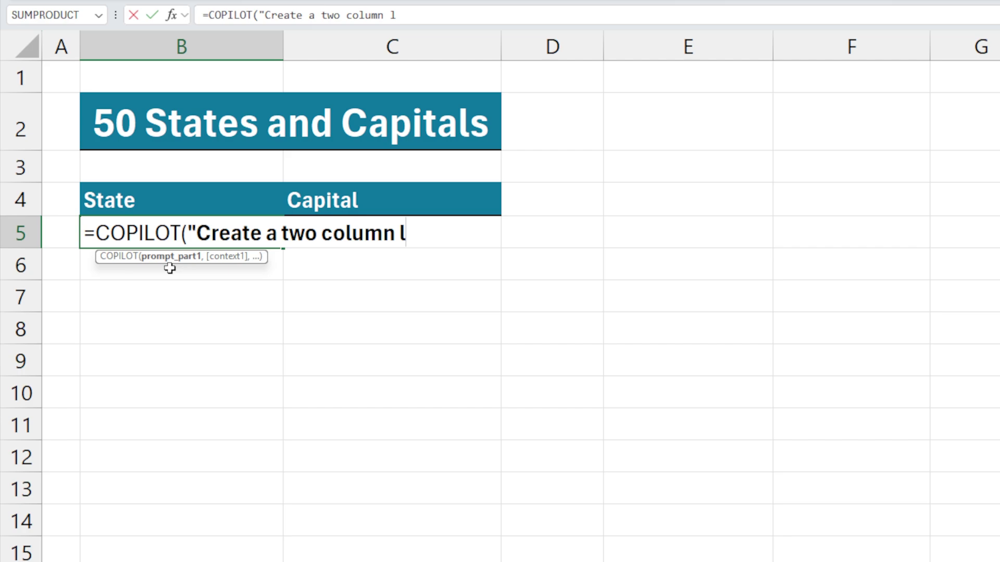
type("ist that returns al")
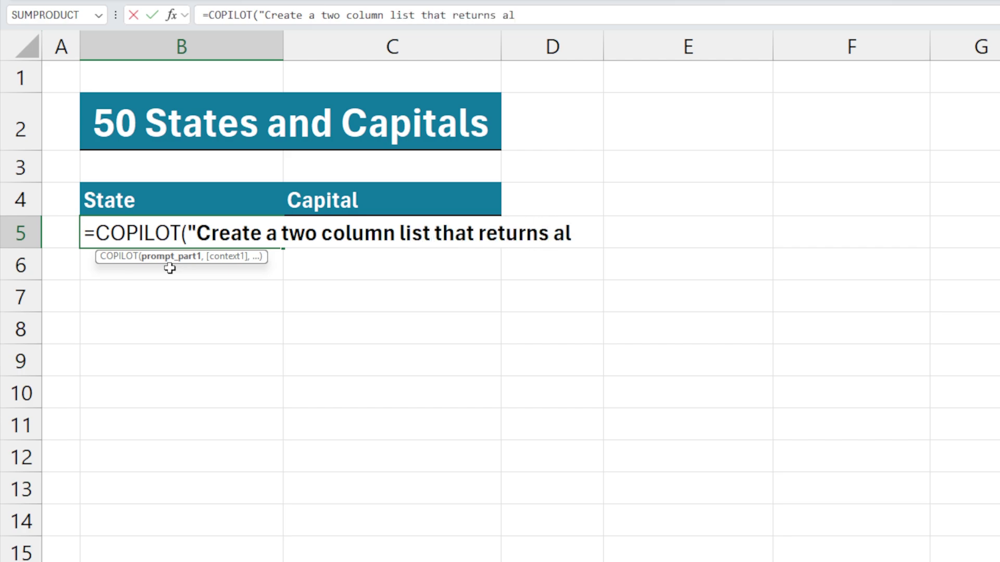
type("l 50 US states and")
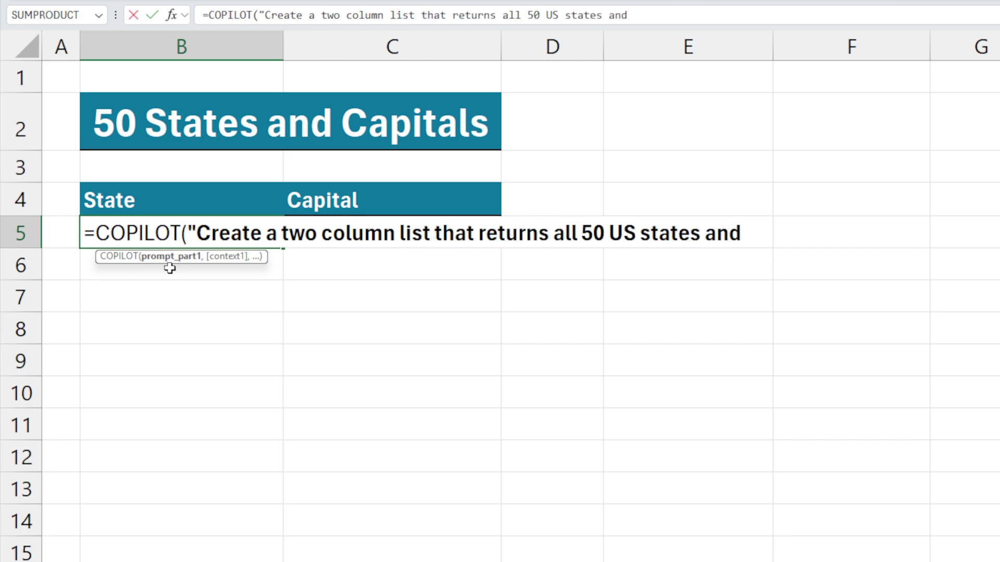
type(" their capitals\"")
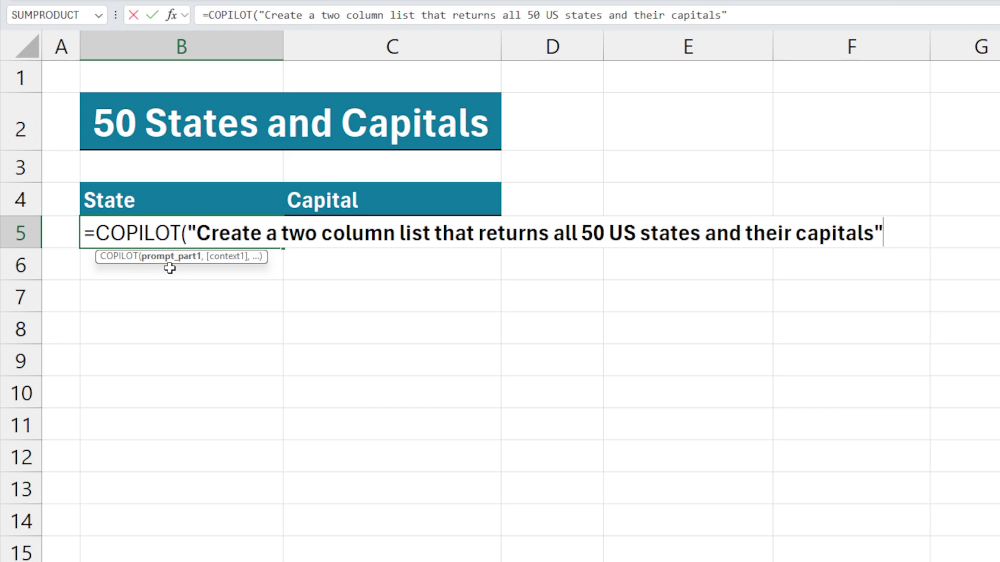
type(")")
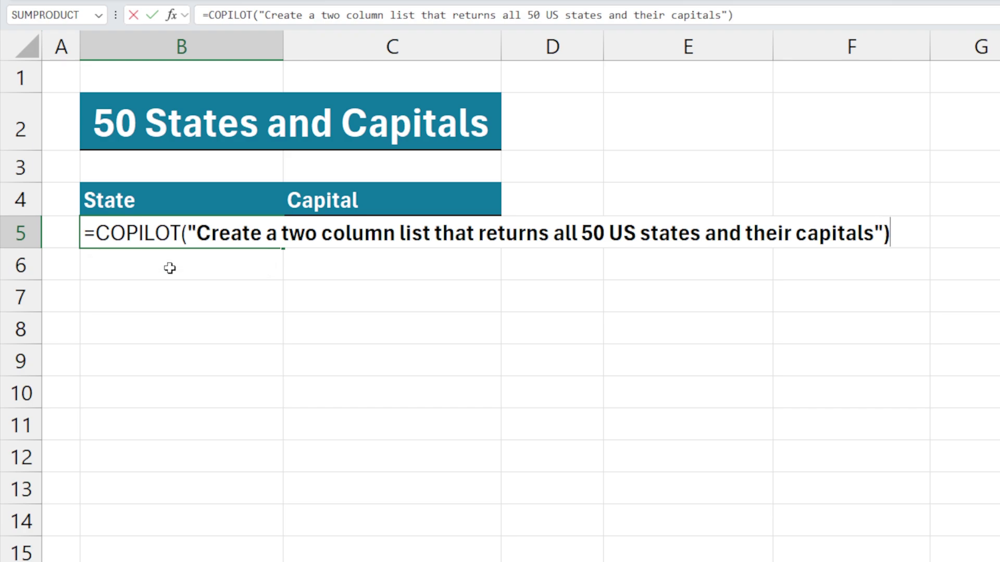
key("Return")
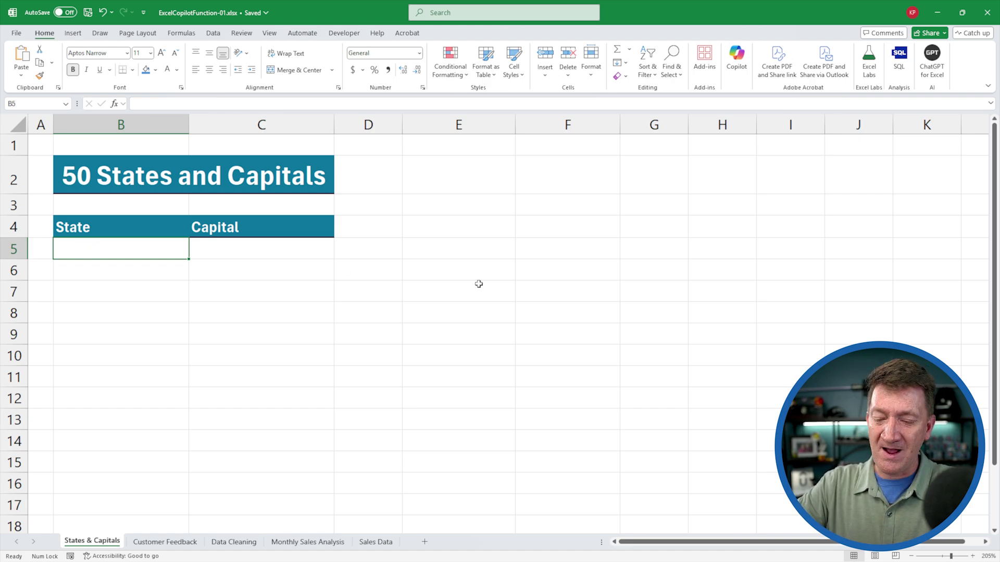
Type a COPILOT formula in B5 requesting a two-column list of states and capitals
type("=cop")
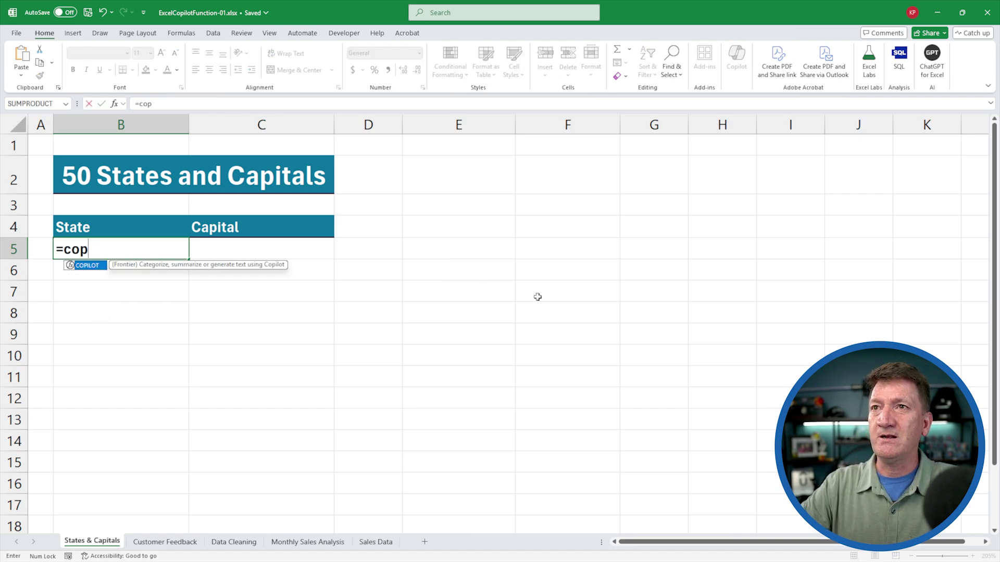
double_click(95, 272)
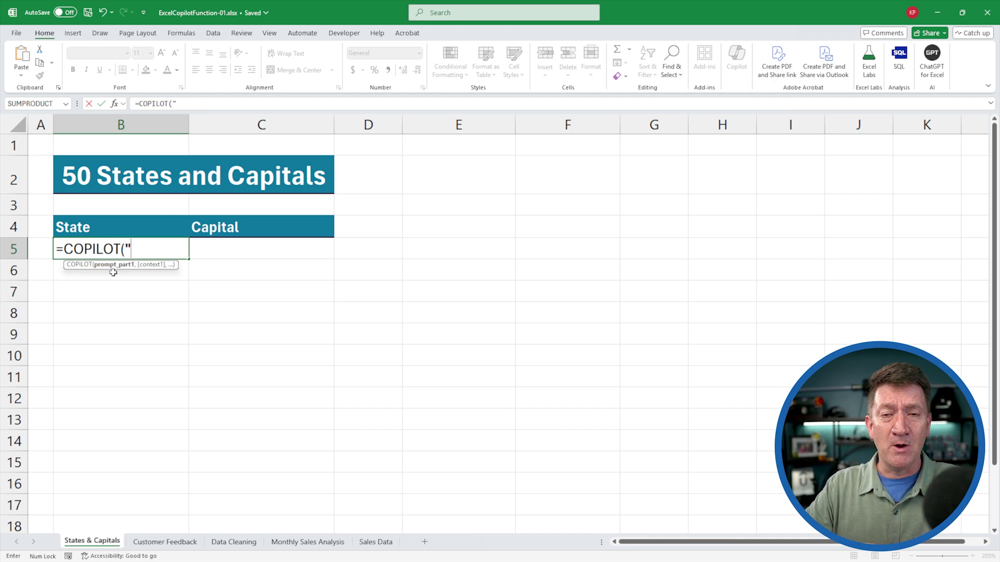
type("Creat")
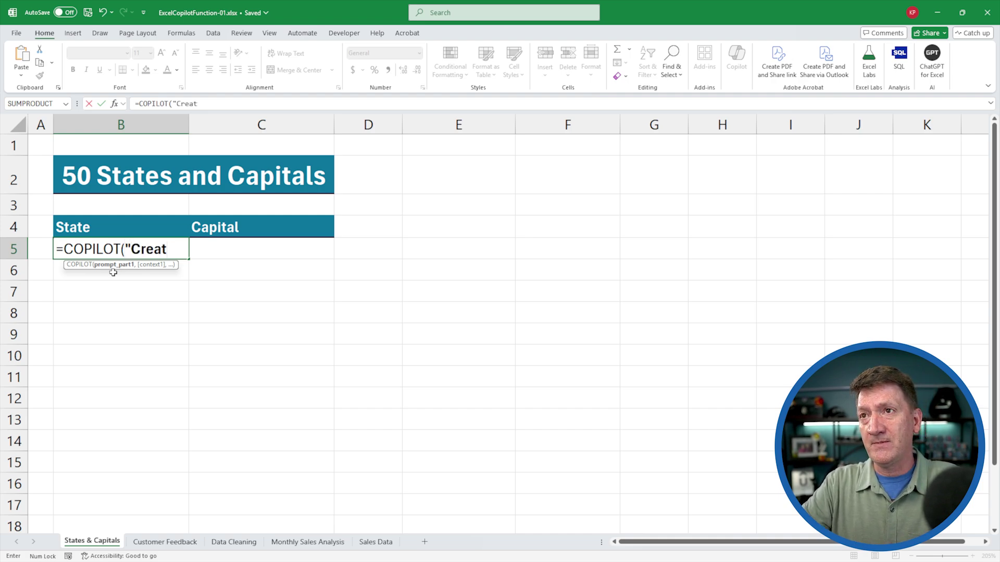
type("e a two")
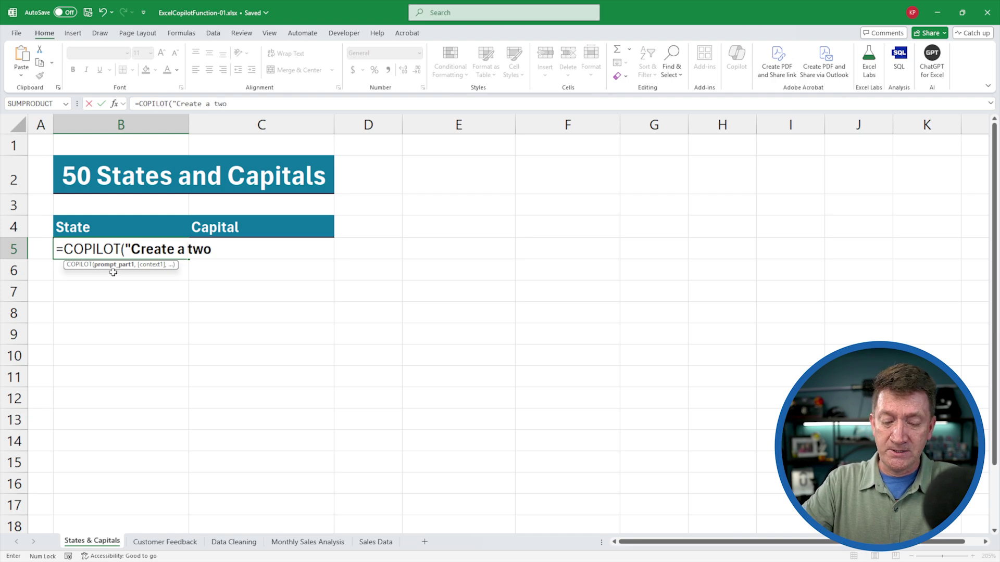
type(" colu")
type("mn list that")
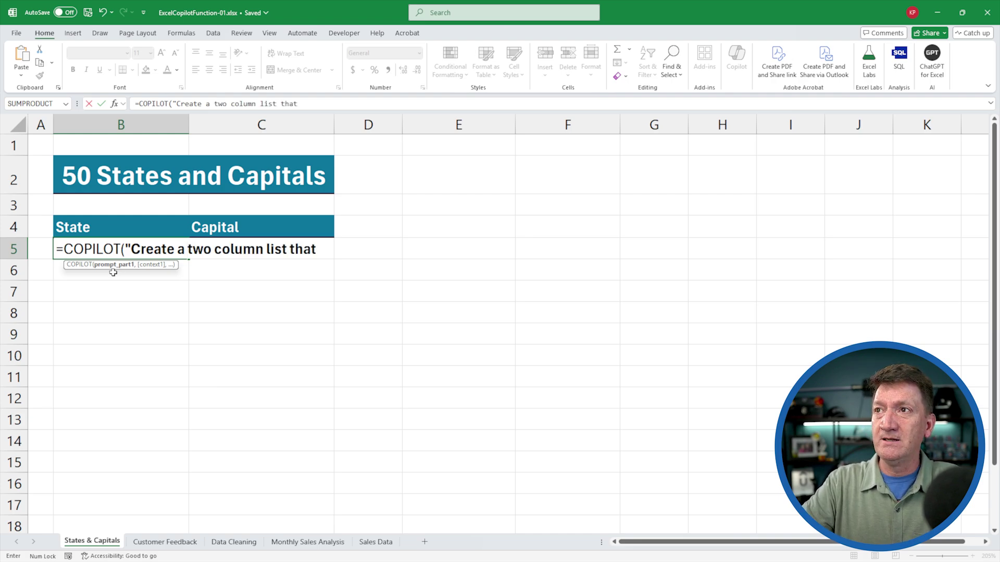
type(" retugns")
key("BackSpace")
key("BackSpace")
key("BackSpace")
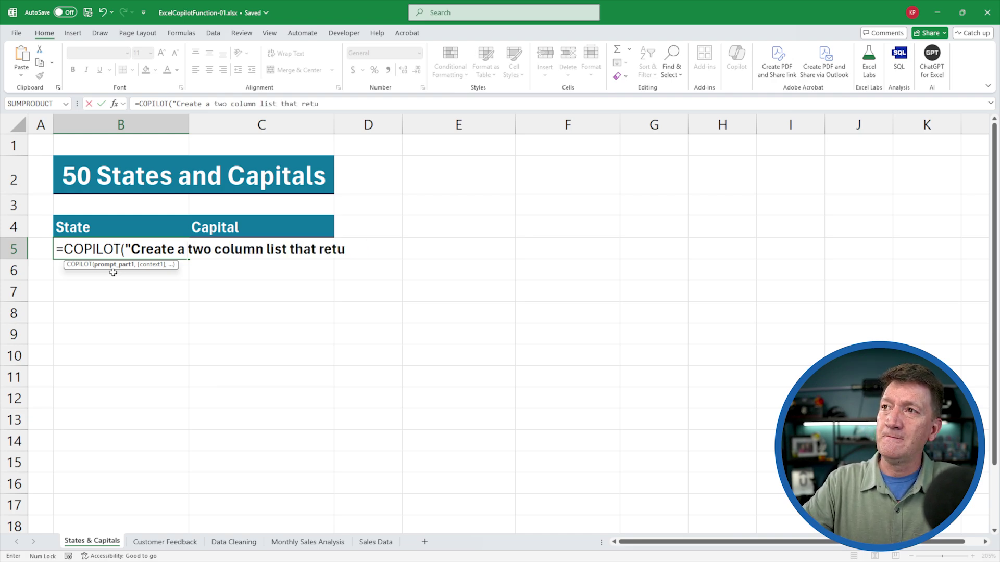
type("rns all 5")
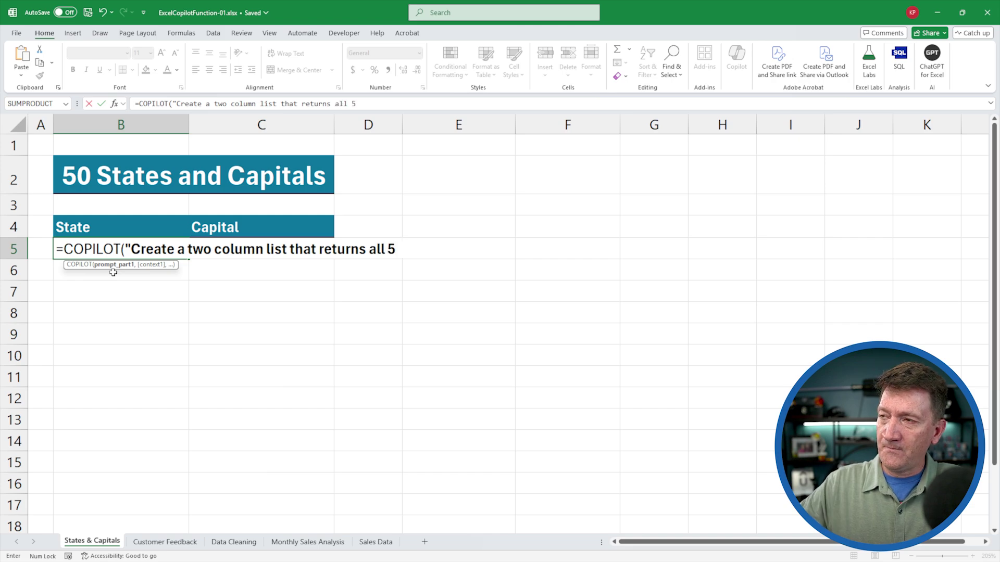
type("0 US stat")
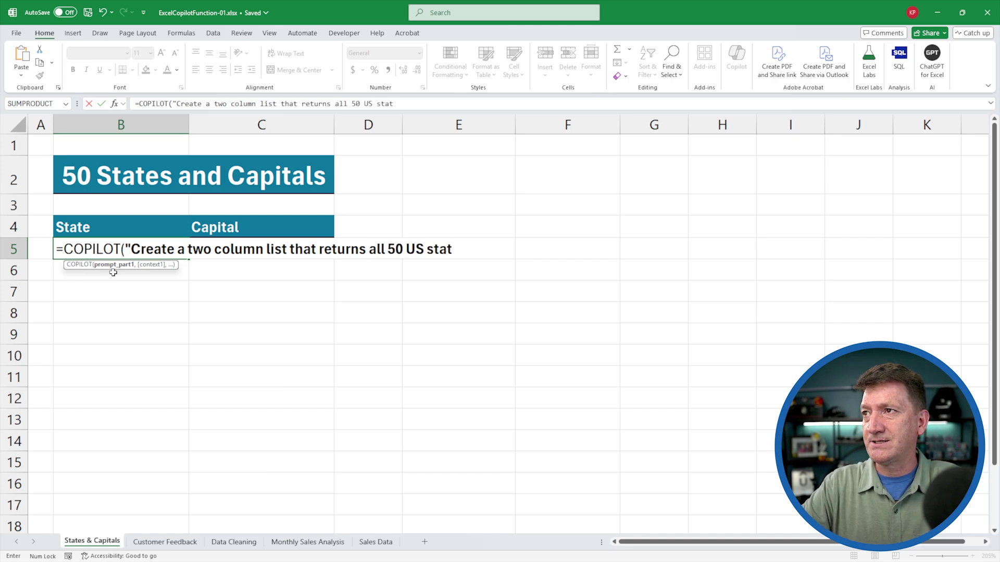
type("es and the")
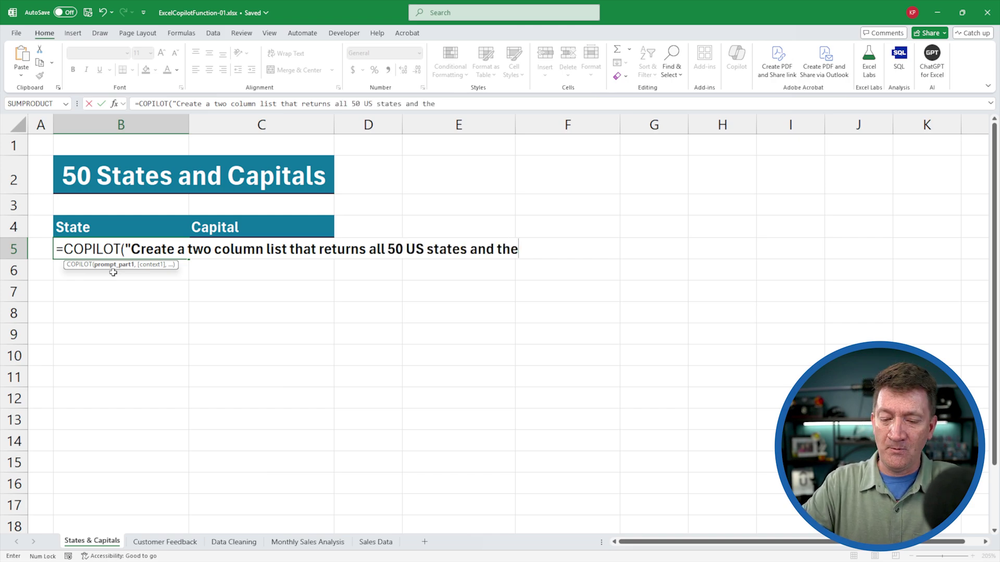
type("ir capitals")
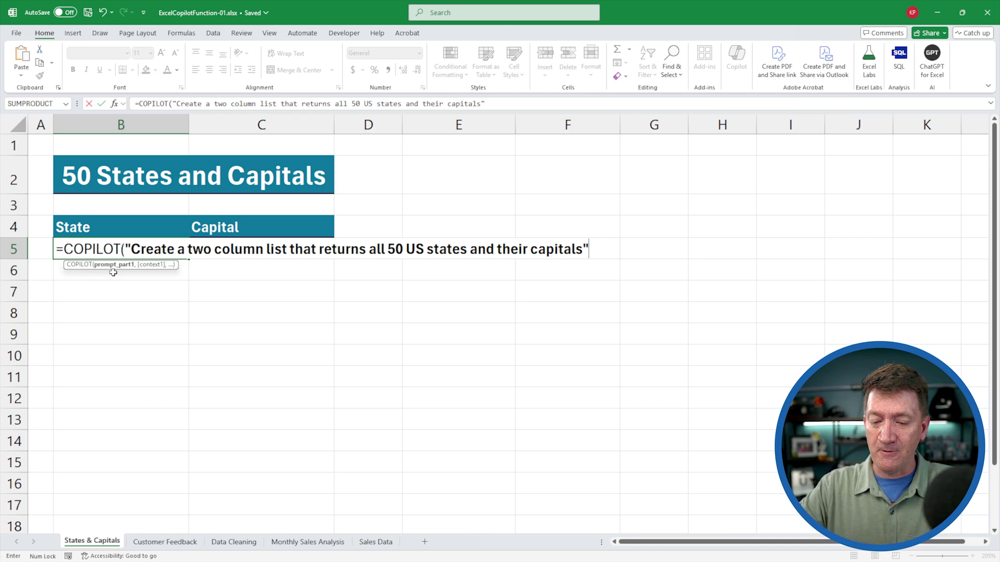
type(")")
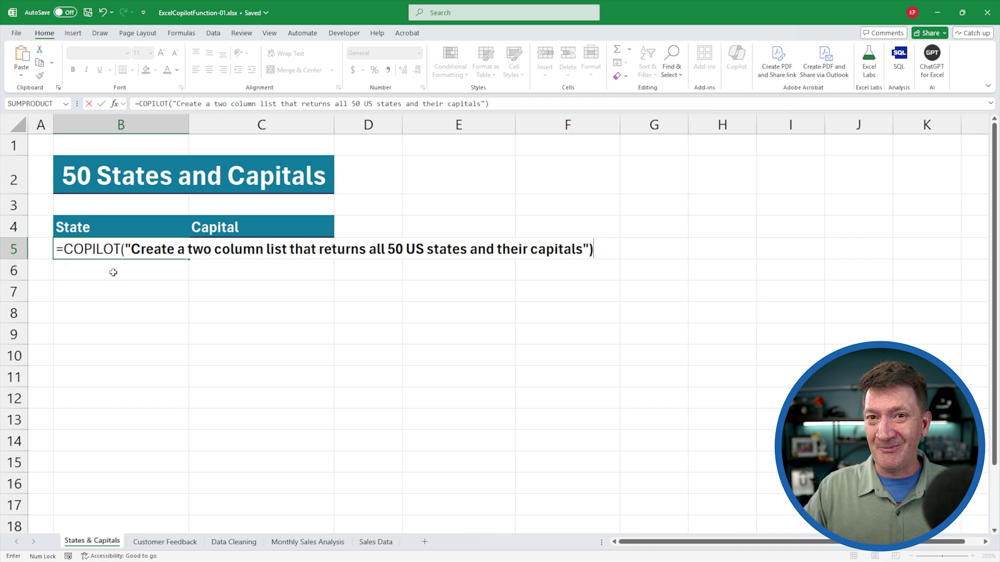
Commit the states-and-capitals COPILOT formula in B5
key("Return")
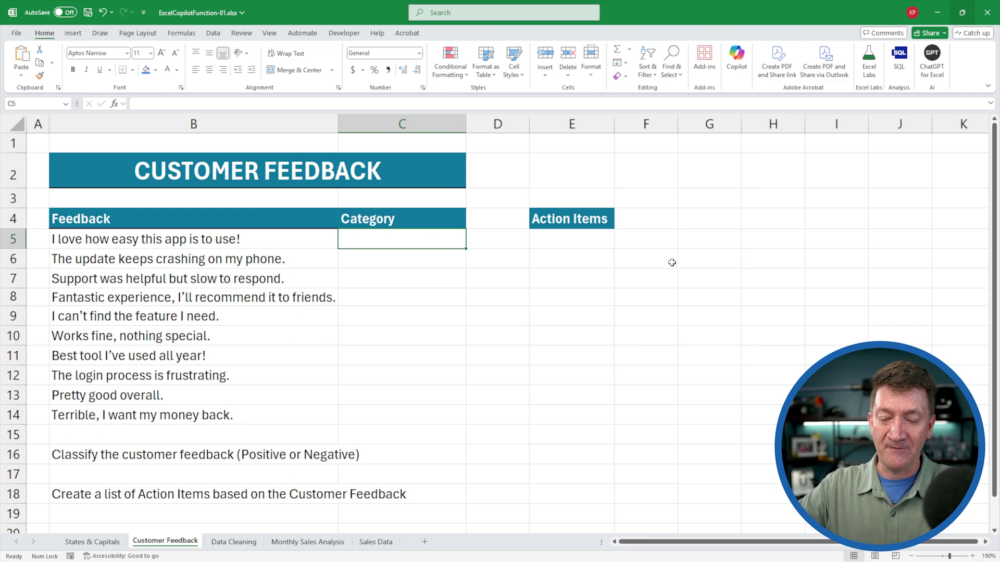
Write =COPILOT(B16, B5:B14) in C5 to classify the ten feedback comments
type("=cop")
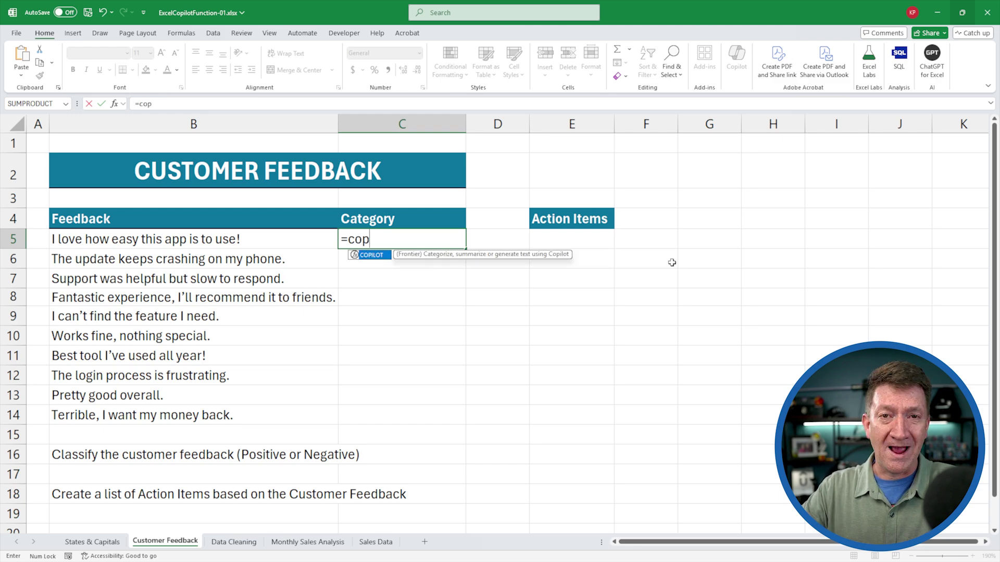
key("Tab")
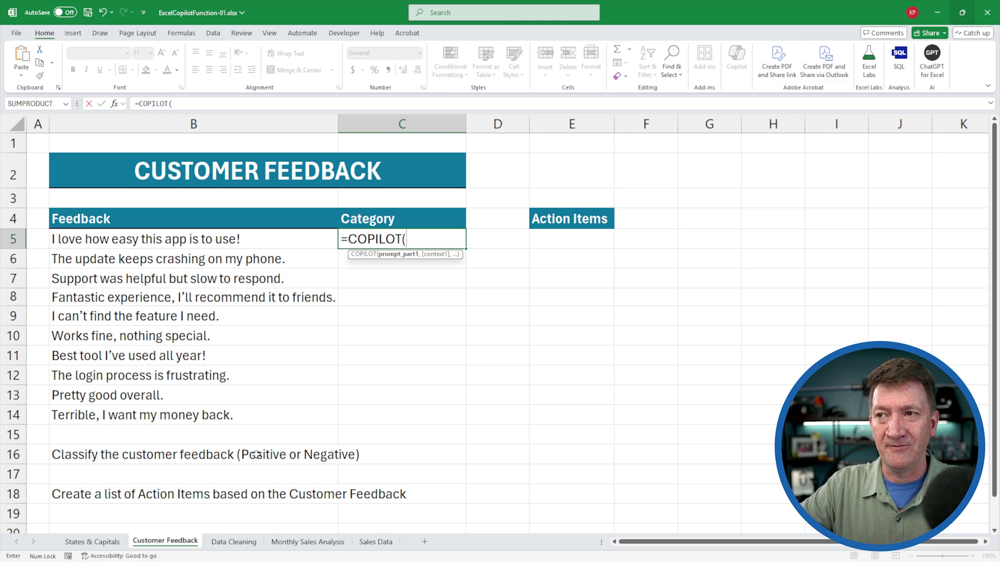
left_click(114, 457)
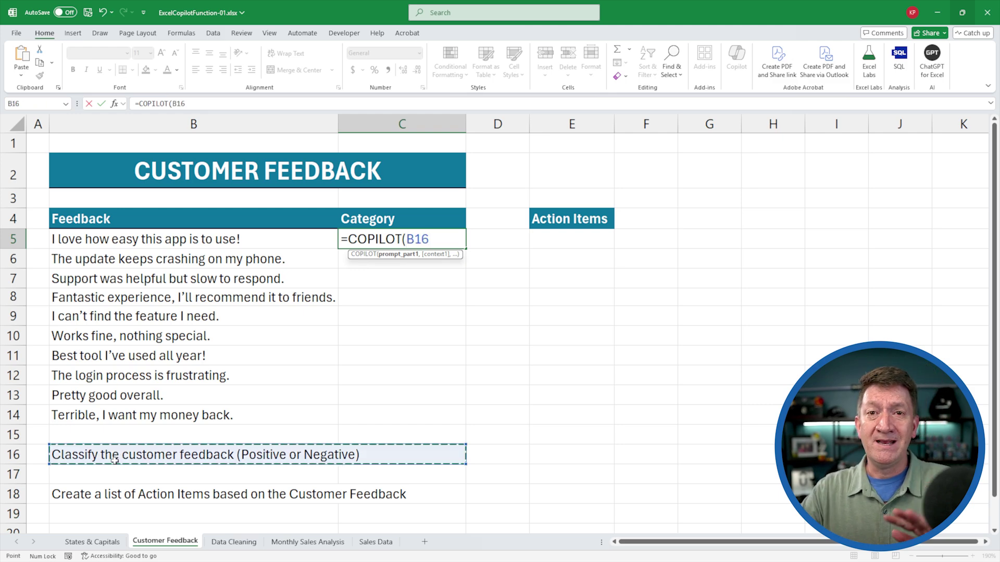
type(",")
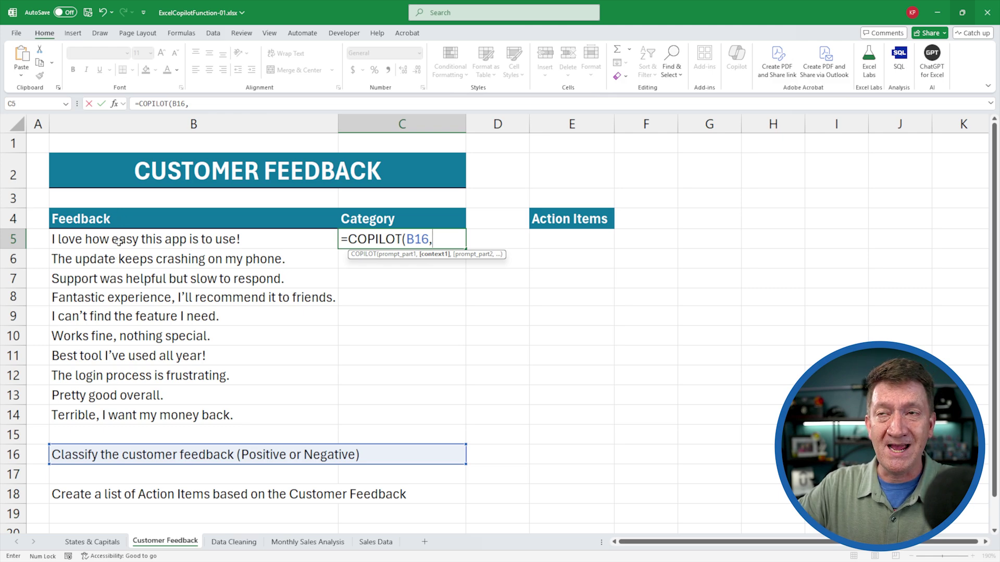
left_click_drag(116, 239, 110, 408)
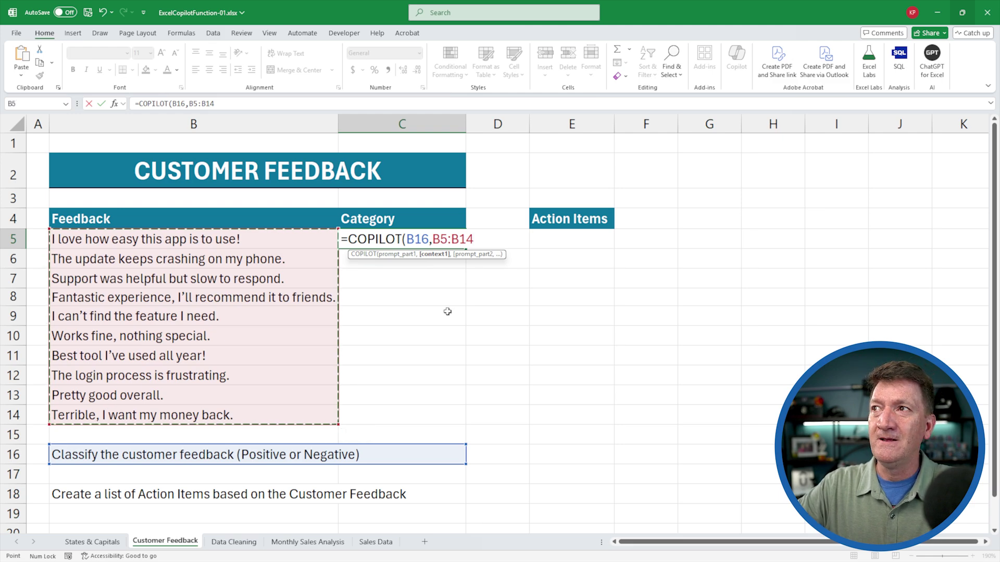
type(")")
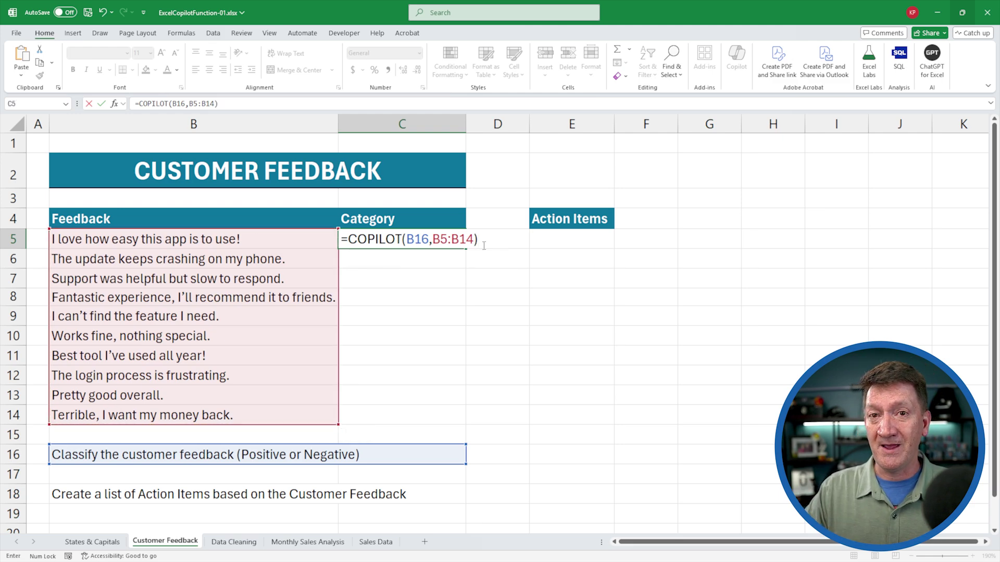
Commit the C5 formula so Positive/Negative labels spill down C5:C14
key("Return")
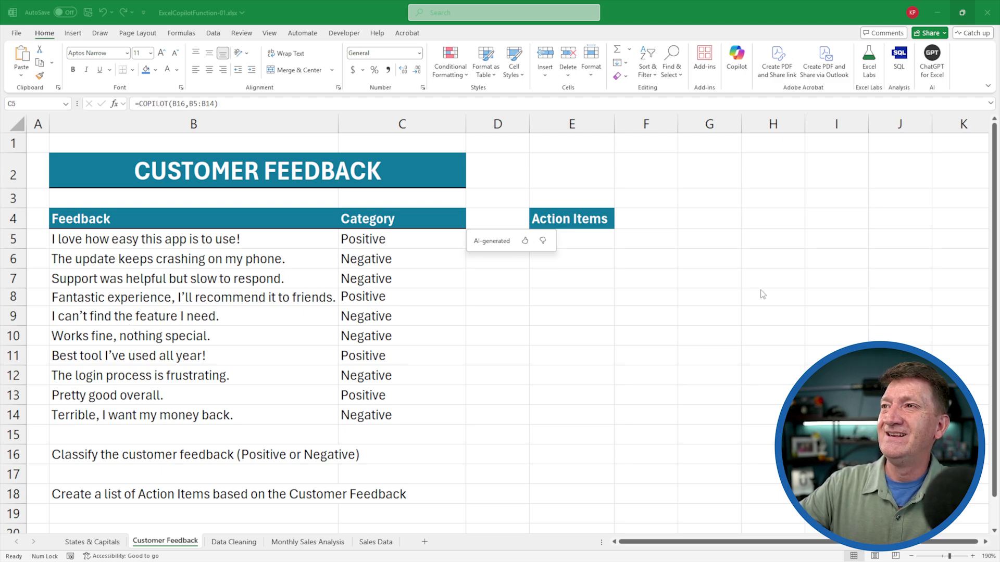
Start =COPILOT(B18, B5:B14 in E5 to draw action items from the feedback
left_click(587, 243)
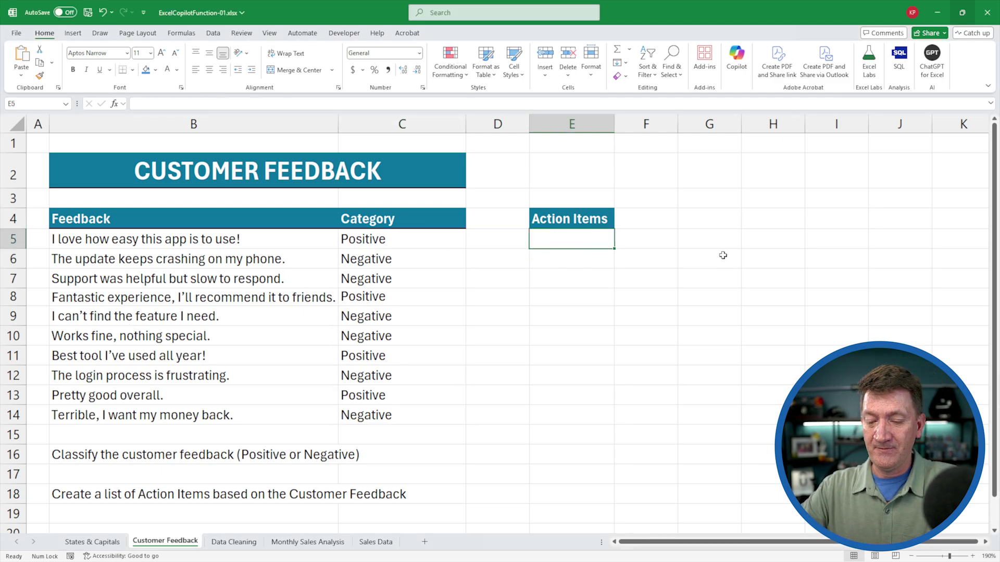
type("=copi")
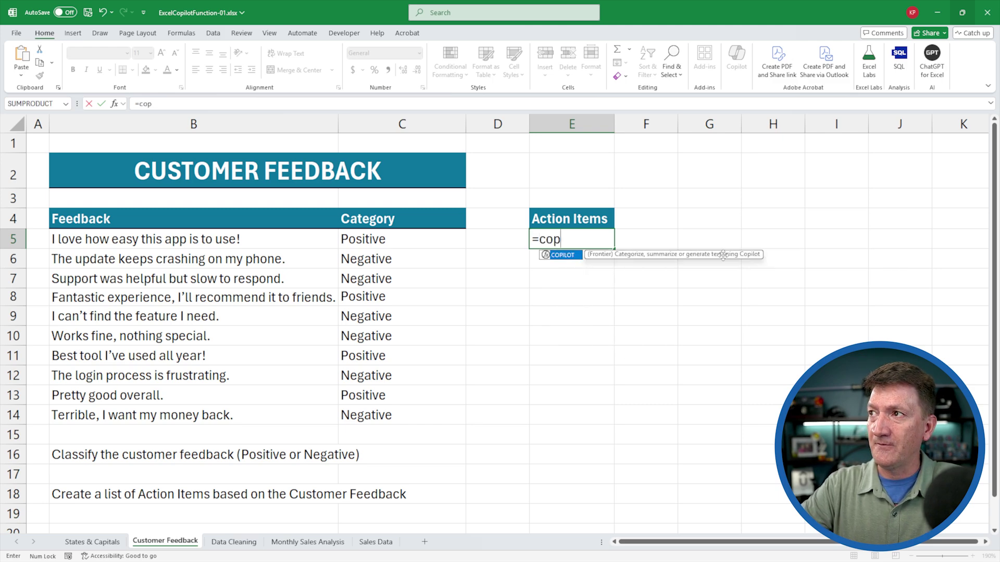
key("Tab")
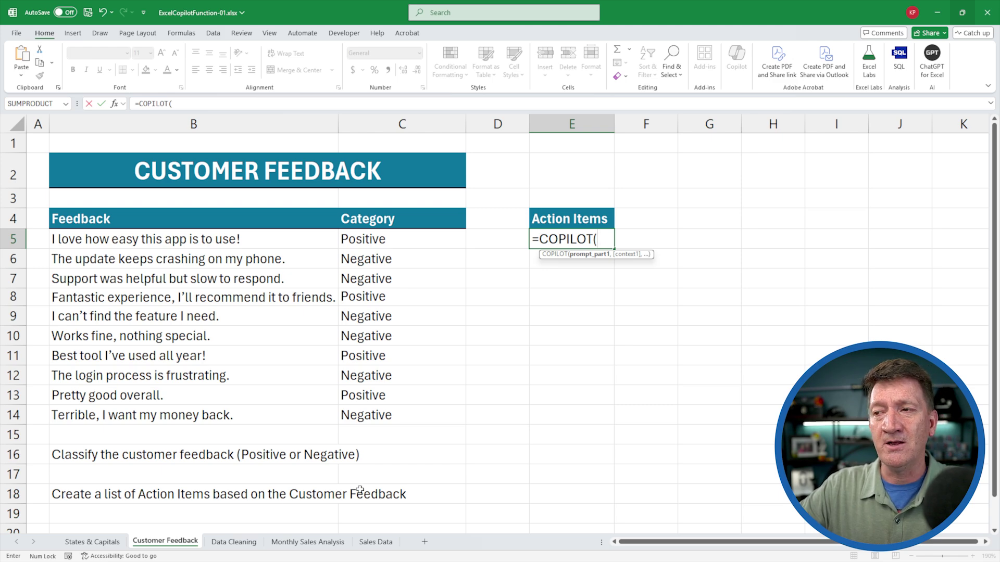
left_click(123, 496)
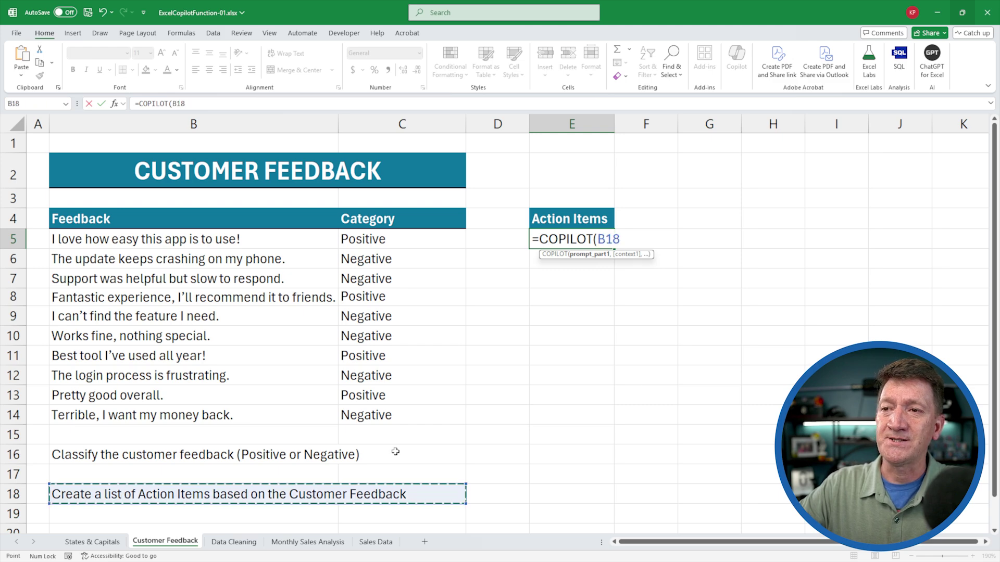
type(",")
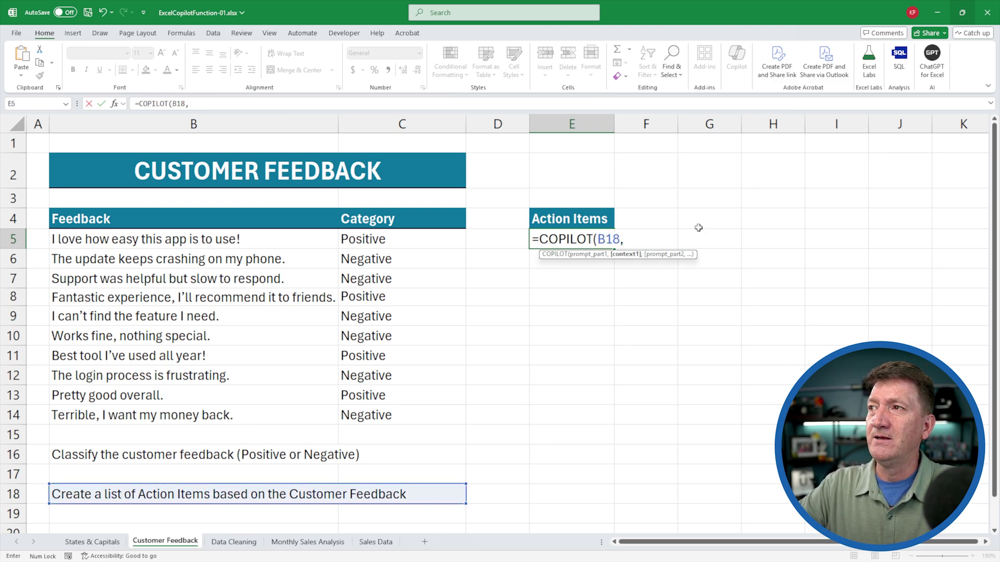
left_click_drag(120, 240, 115, 415)
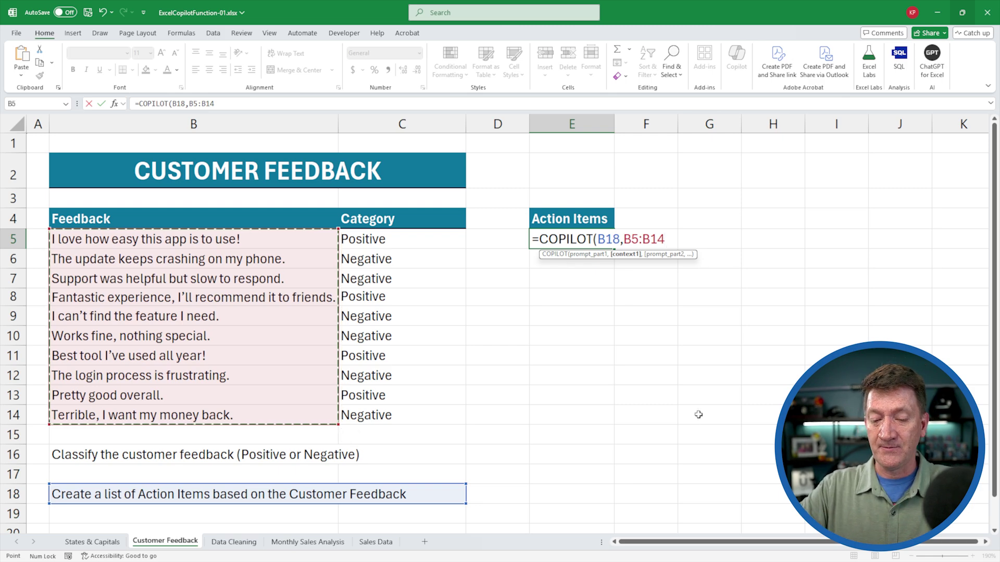
Close and enter the E5 formula, then check the five action items in E5:E9
type(")")
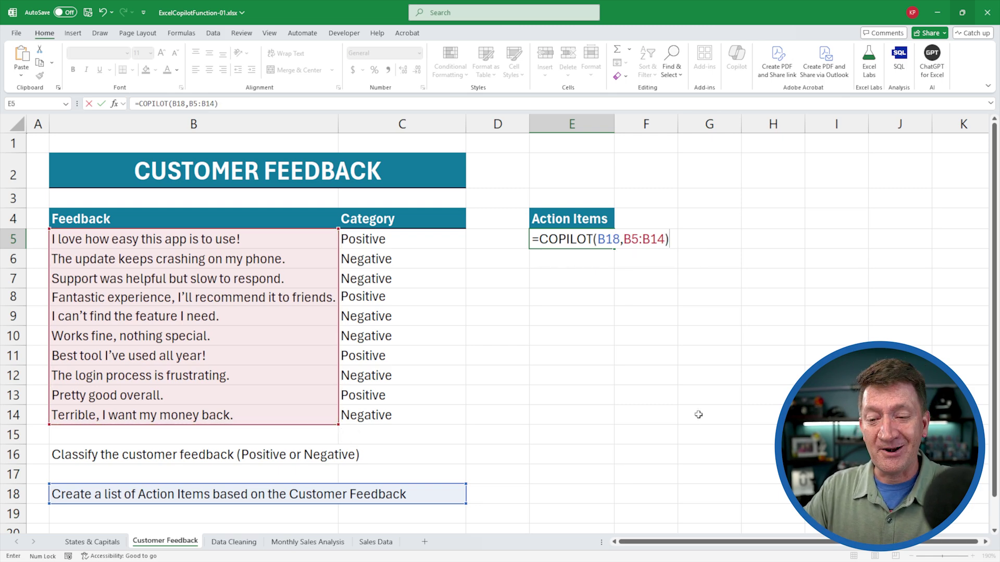
key("Return")
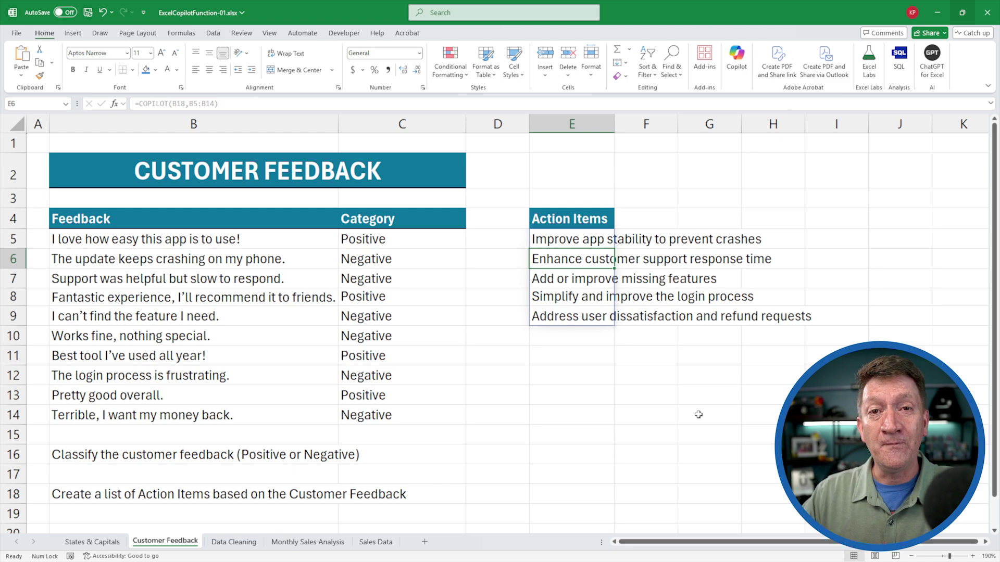
left_click(557, 243)
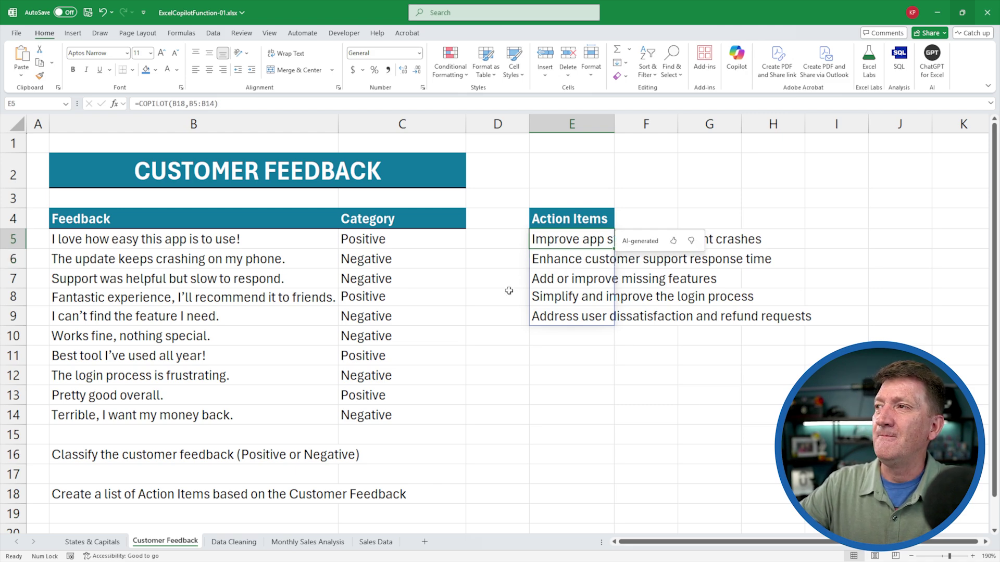
left_click(620, 378)
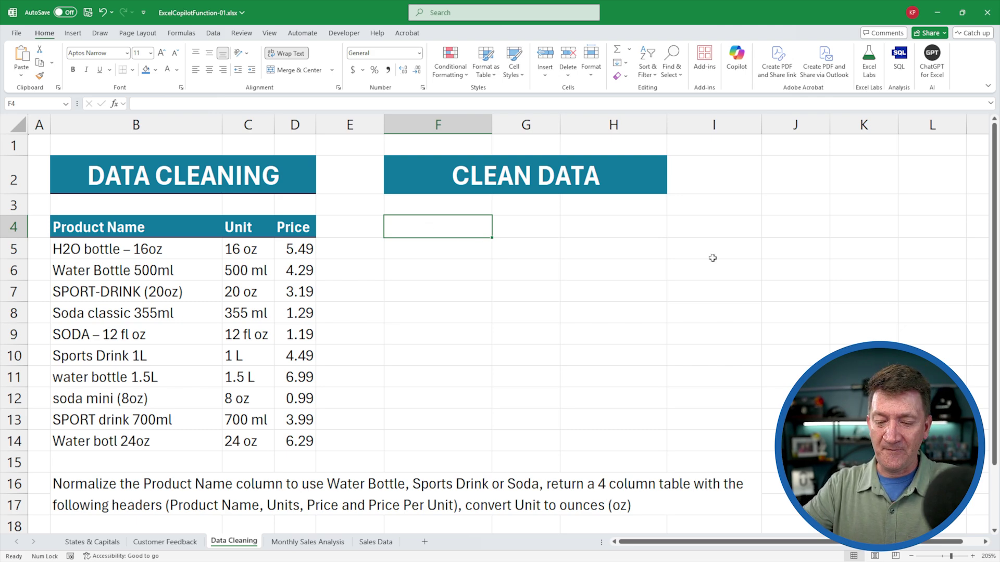
Enter =COPILOT(B16, B4:D14) in F4 to normalize the product table
type("=COPILOT(")
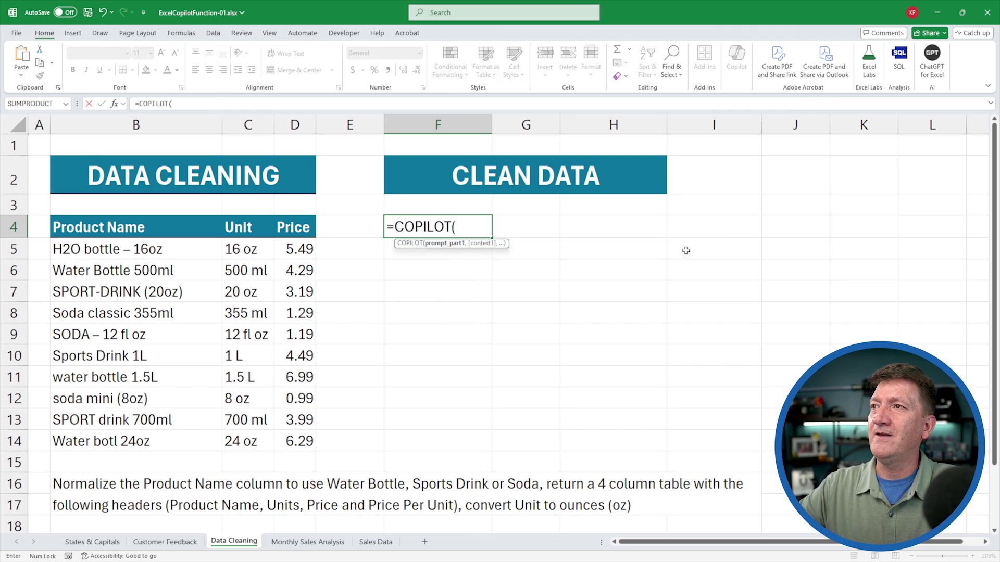
left_click(98, 491)
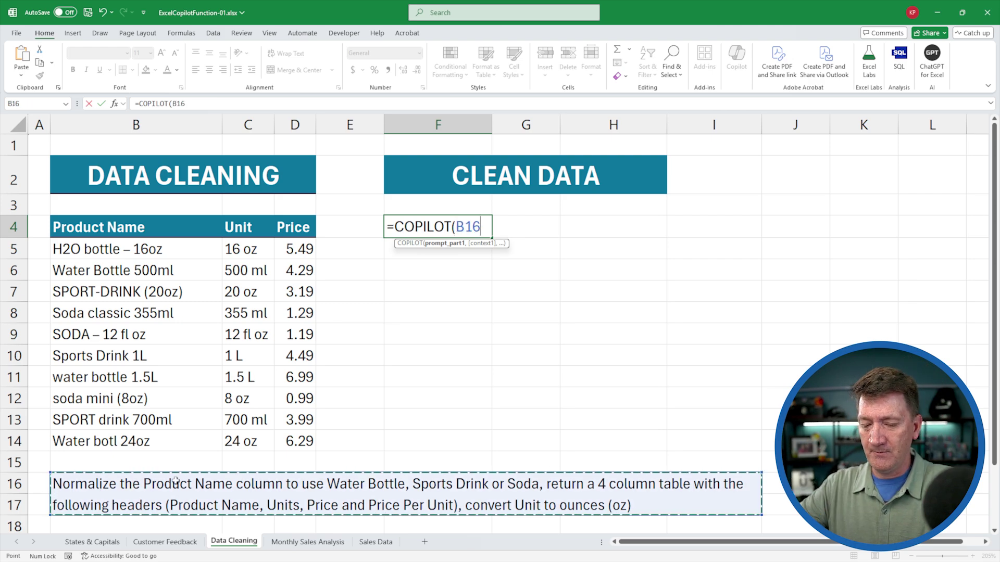
type(",")
mouse_move(100, 228)
left_mouse_down()
mouse_move(130, 287)
mouse_move(303, 443)
left_mouse_up()
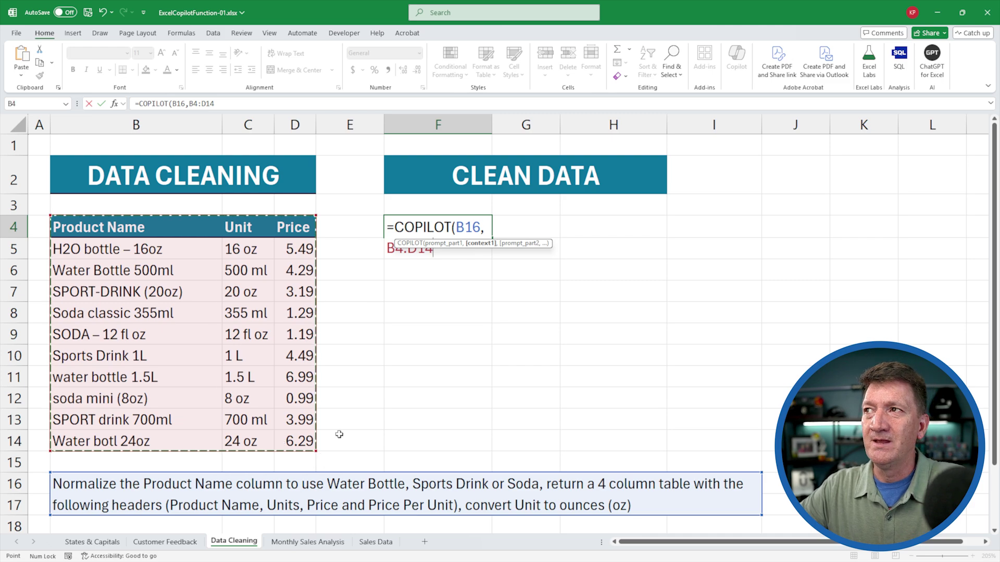
type(")")
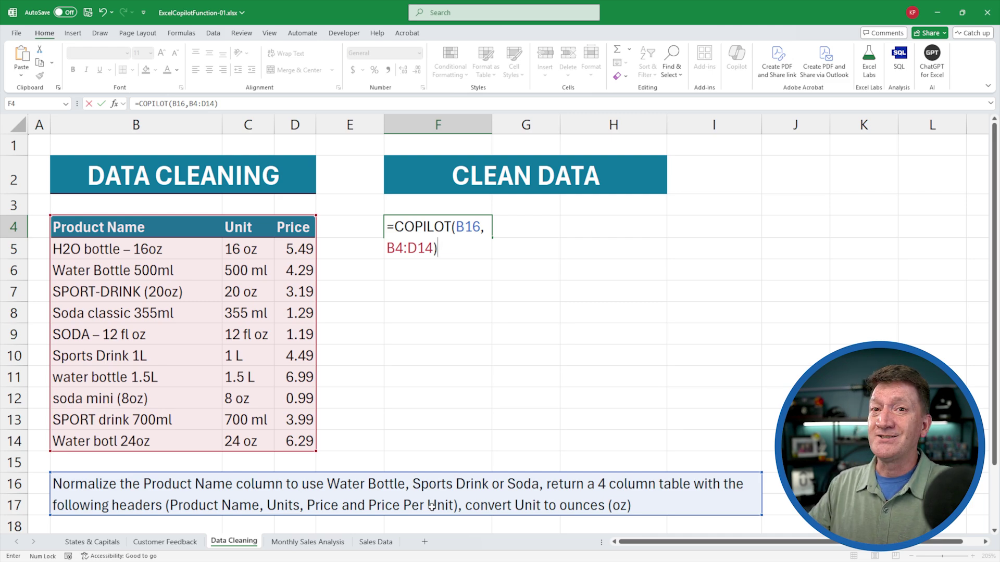
key("Return")
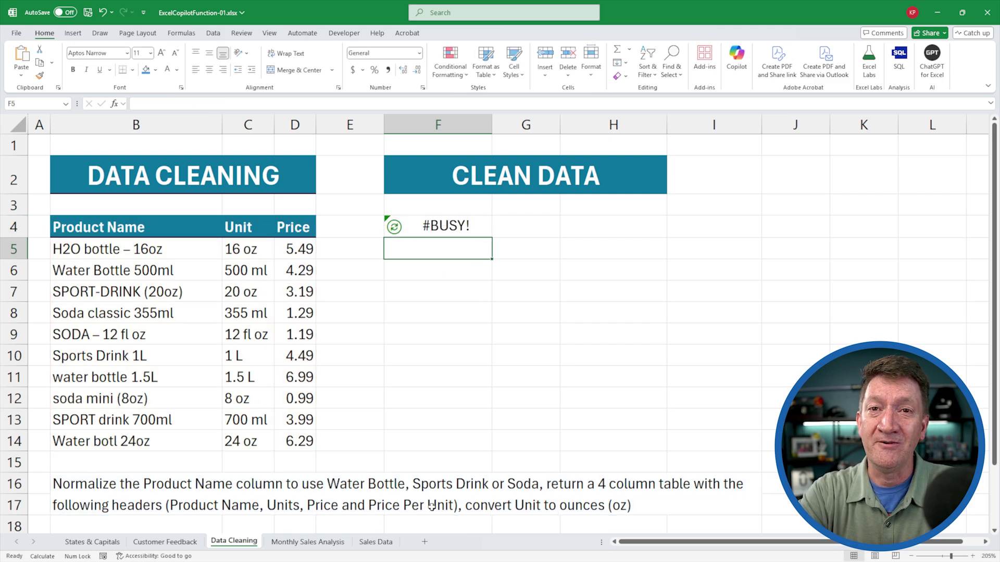